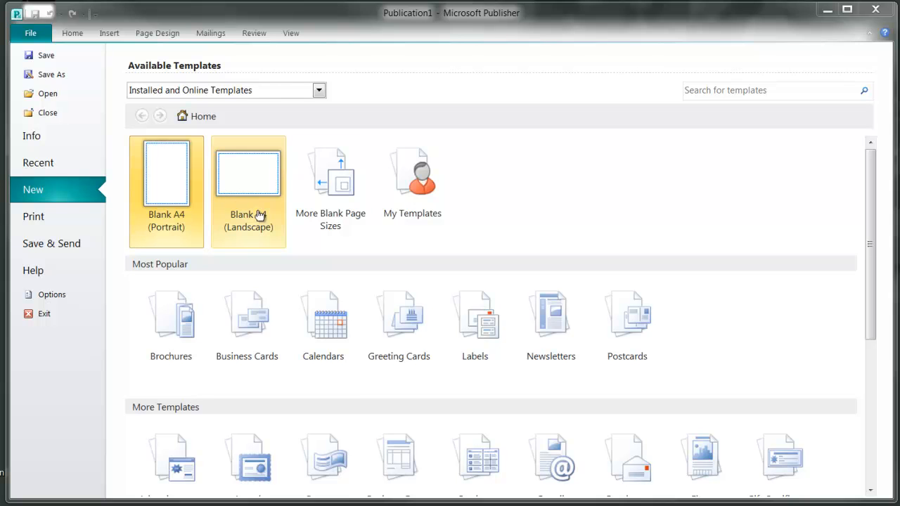
Create a new blank publication with the A5 (Landscape) page size, 21 x 14.8 cm.
{"action": "left_click", "coordinate": [344, 175]}
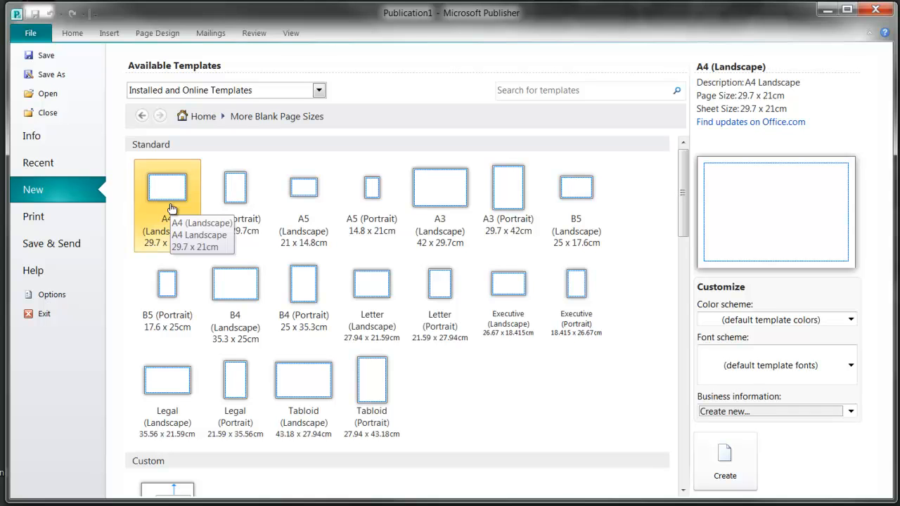
{"action": "left_click", "coordinate": [309, 190]}
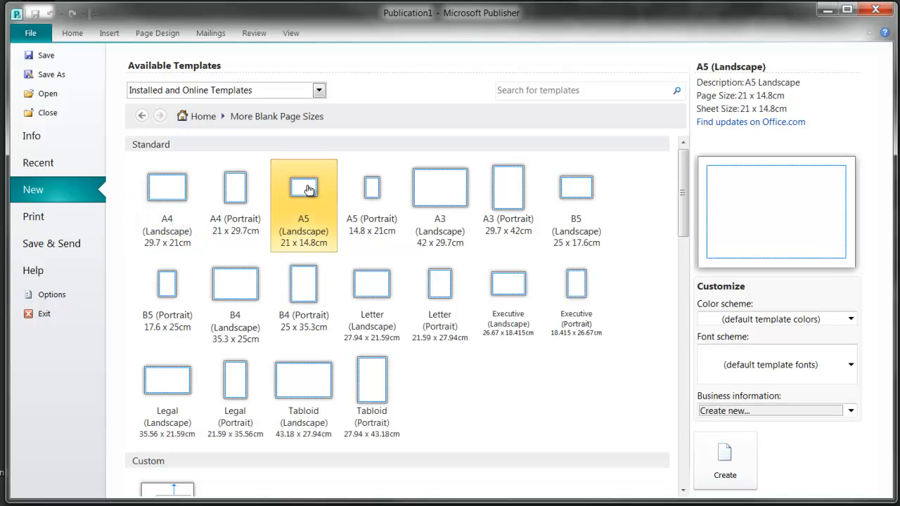
{"action": "double_click", "coordinate": [308, 190]}
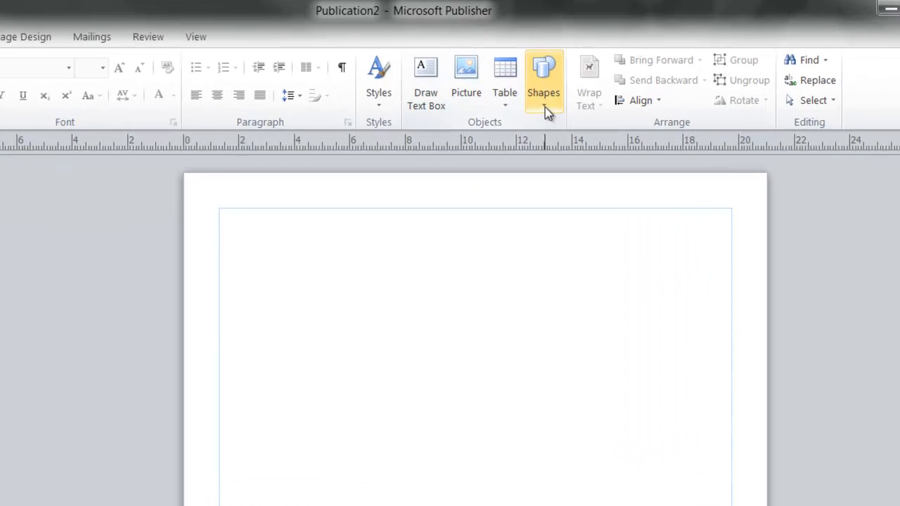
Draw a banner rectangle about 20.93 cm wide and 4.72 cm high across the page's upper edge, flush with the edge.
{"action": "left_click", "coordinate": [533, 122]}
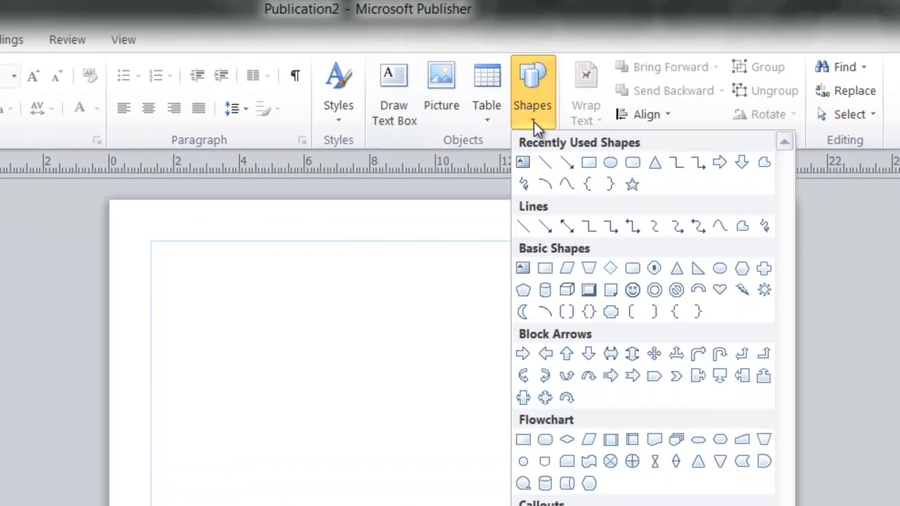
{"action": "left_click", "coordinate": [587, 163]}
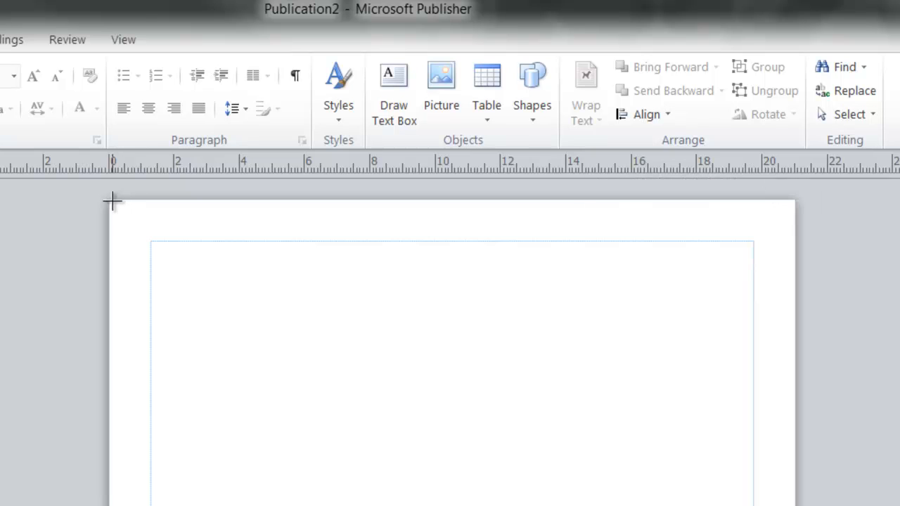
{"action": "mouse_move", "coordinate": [109, 203]}
{"action": "left_mouse_down"}
{"action": "mouse_move", "coordinate": [275, 257]}
{"action": "mouse_move", "coordinate": [791, 352]}
{"action": "left_mouse_up"}
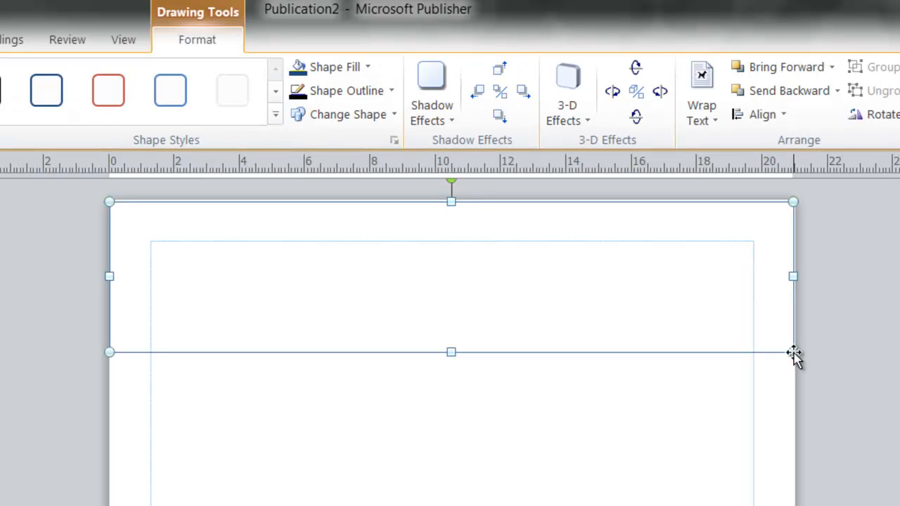
{"action": "left_click_drag", "start_coordinate": [451, 202], "coordinate": [450, 198]}
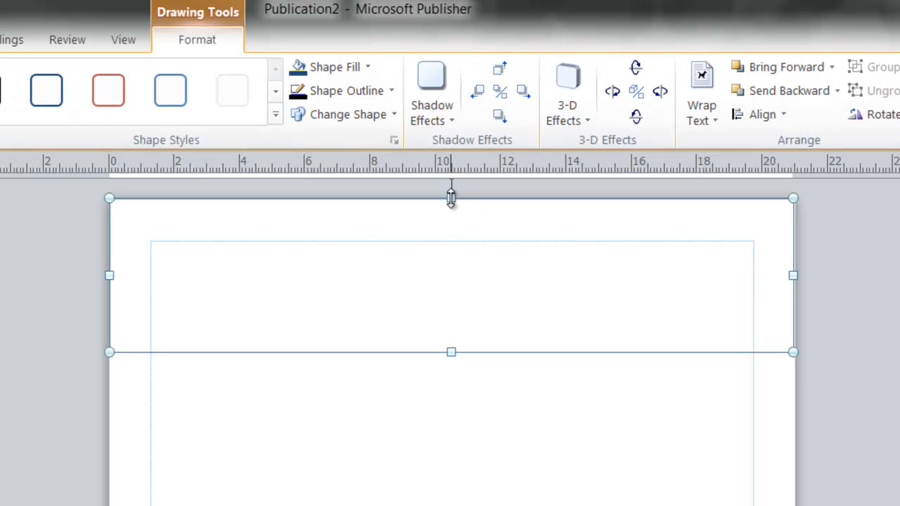
Apply the dark blue shape style with a gradient radiating from the centre to the banner rectangle.
{"action": "left_click", "coordinate": [276, 115]}
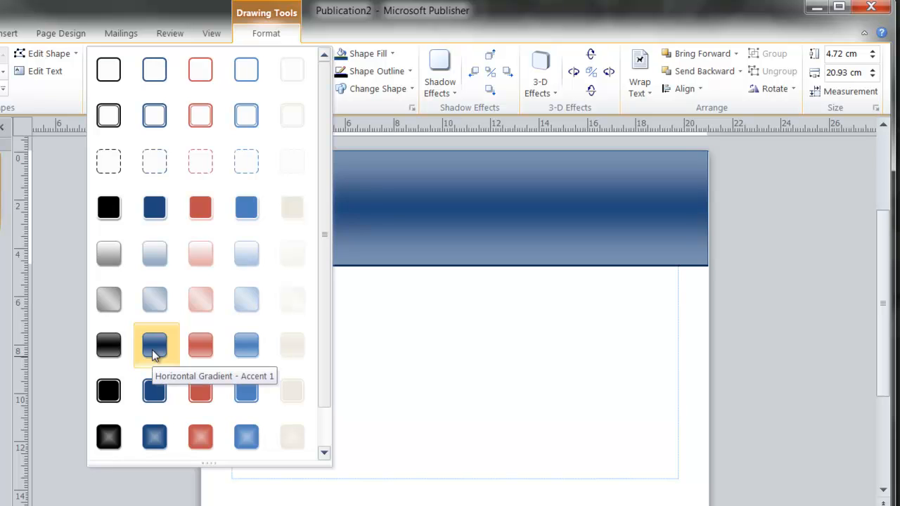
{"action": "left_click", "coordinate": [156, 437]}
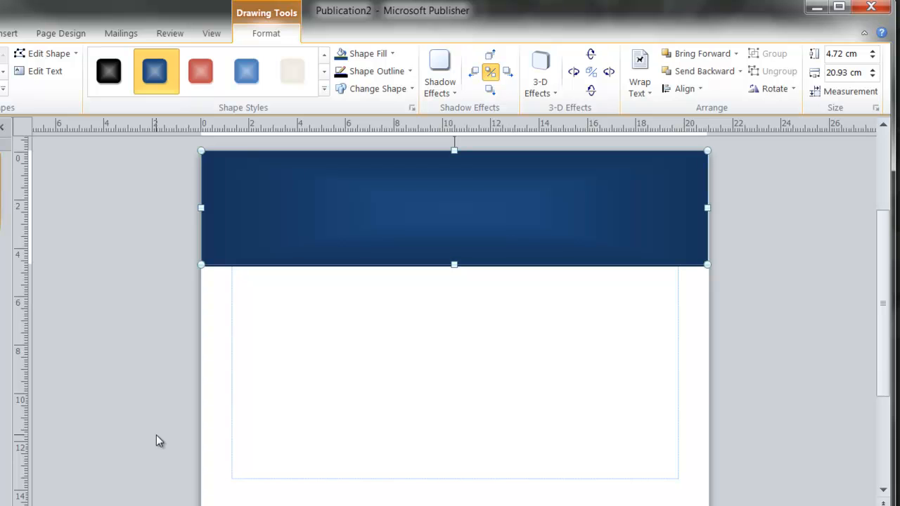
{"action": "left_click", "coordinate": [149, 274]}
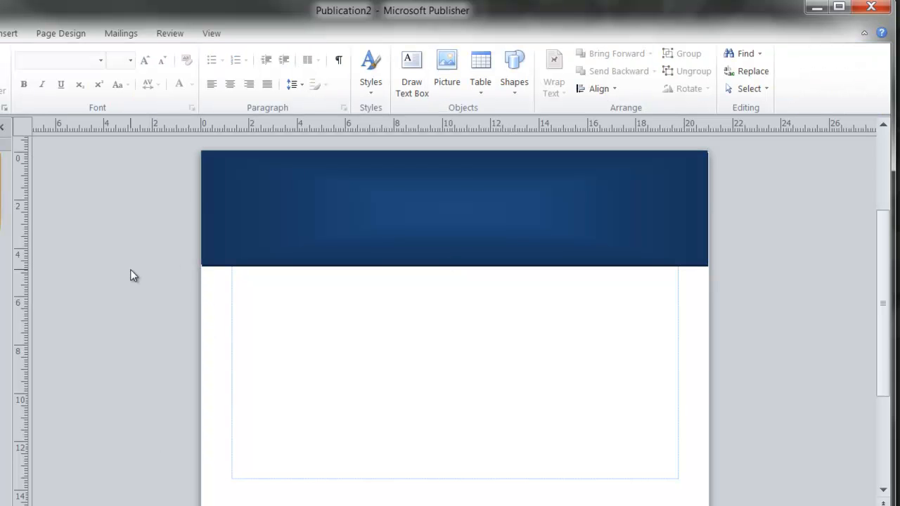
Remove the shadow effect from the blue banner rectangle.
{"action": "left_click", "coordinate": [414, 204]}
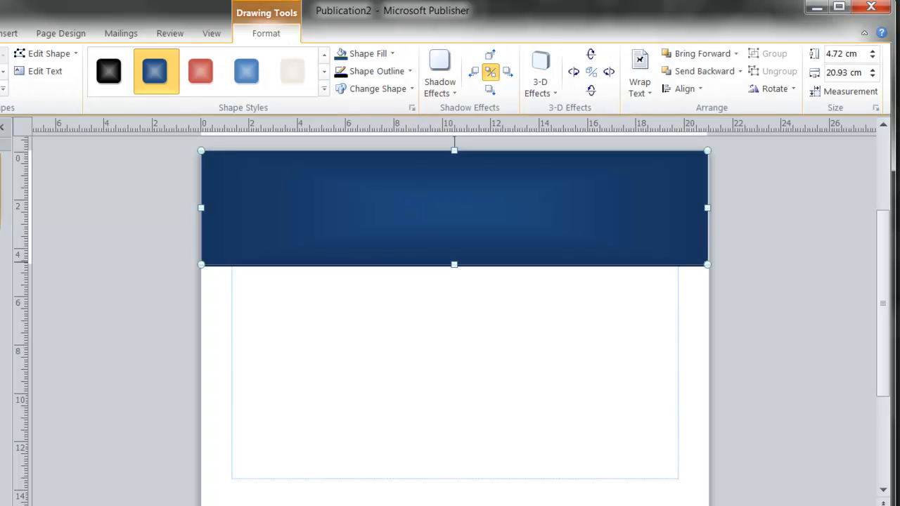
{"action": "left_click", "coordinate": [452, 93]}
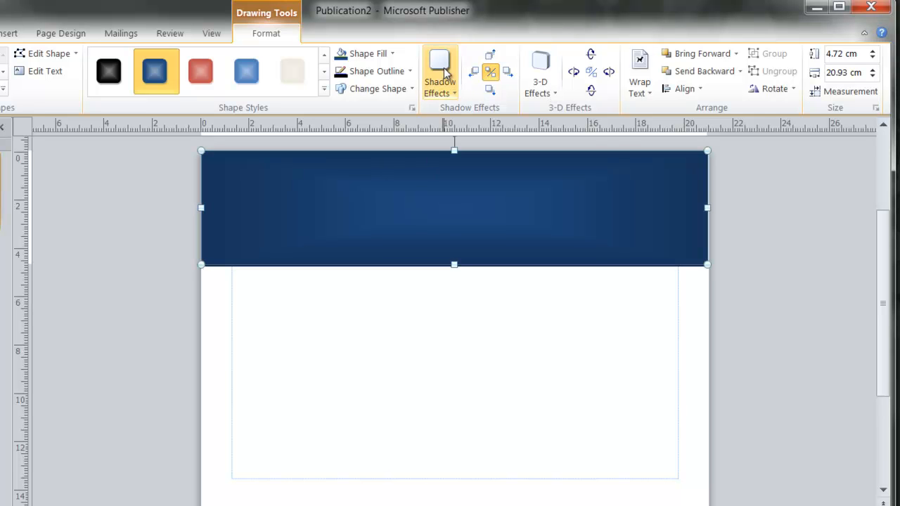
{"action": "left_click", "coordinate": [450, 144]}
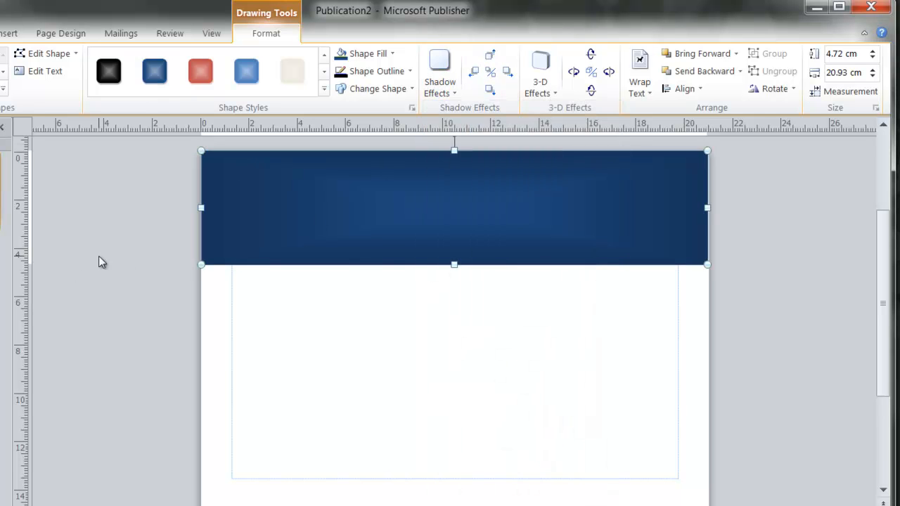
{"action": "left_click", "coordinate": [225, 287]}
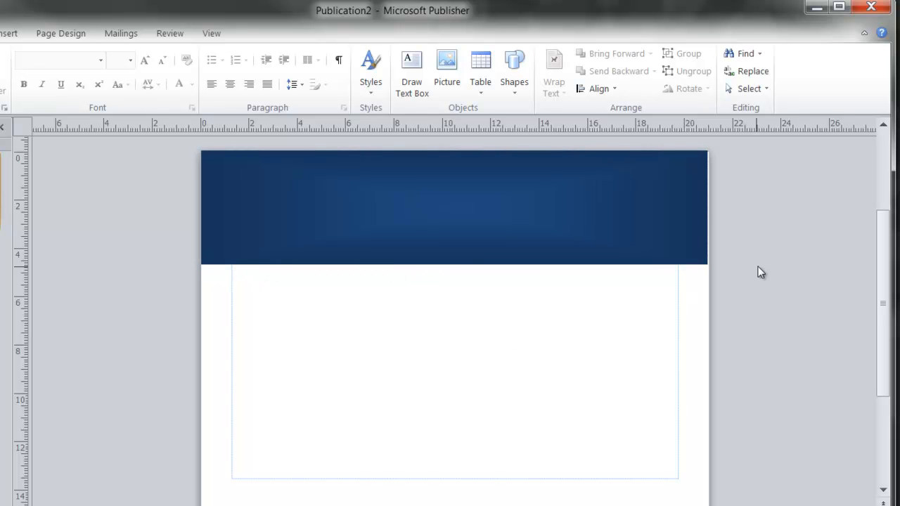
Widen the banner rectangle to about 21.07 cm so it covers the page's right edge.
{"action": "left_click", "coordinate": [683, 196]}
{"action": "left_click_drag", "start_coordinate": [707, 206], "coordinate": [711, 207]}
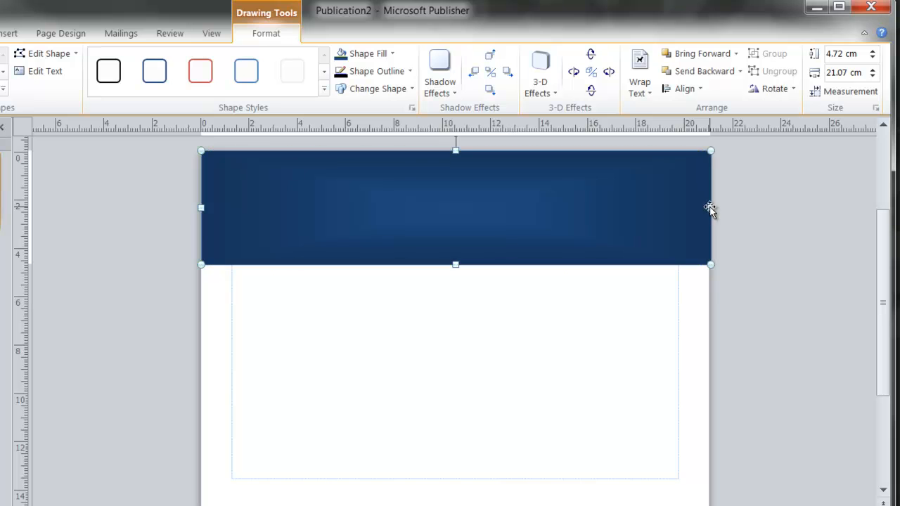
{"action": "left_click", "coordinate": [158, 308]}
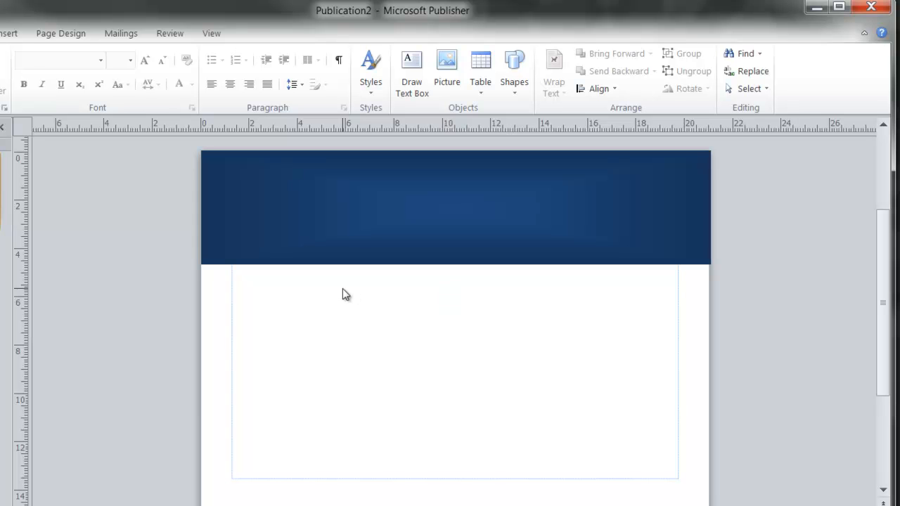
Draw a thin rectangle about 20.96 cm wide and 0.89 cm high directly beneath the banner.
{"action": "left_click", "coordinate": [516, 92]}
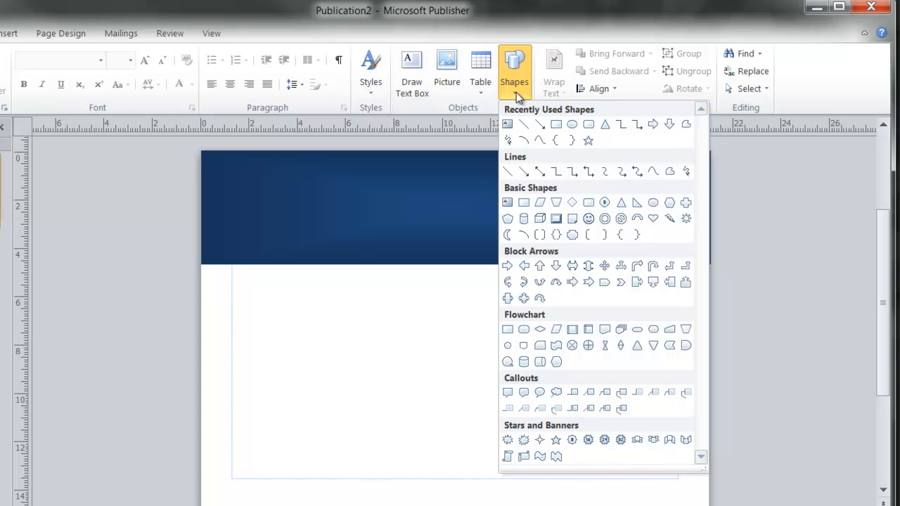
{"action": "left_click", "coordinate": [586, 139]}
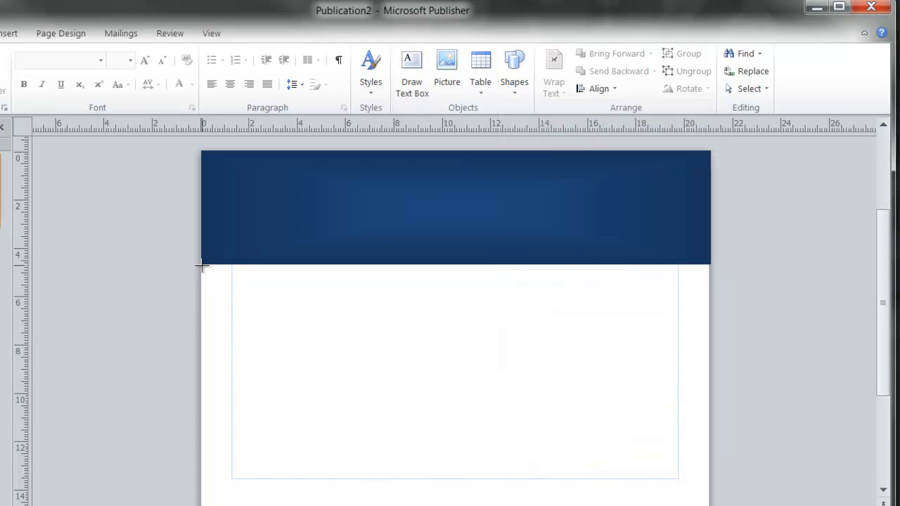
{"action": "mouse_move", "coordinate": [203, 265]}
{"action": "left_mouse_down"}
{"action": "mouse_move", "coordinate": [483, 287]}
{"action": "mouse_move", "coordinate": [708, 286]}
{"action": "left_mouse_up"}
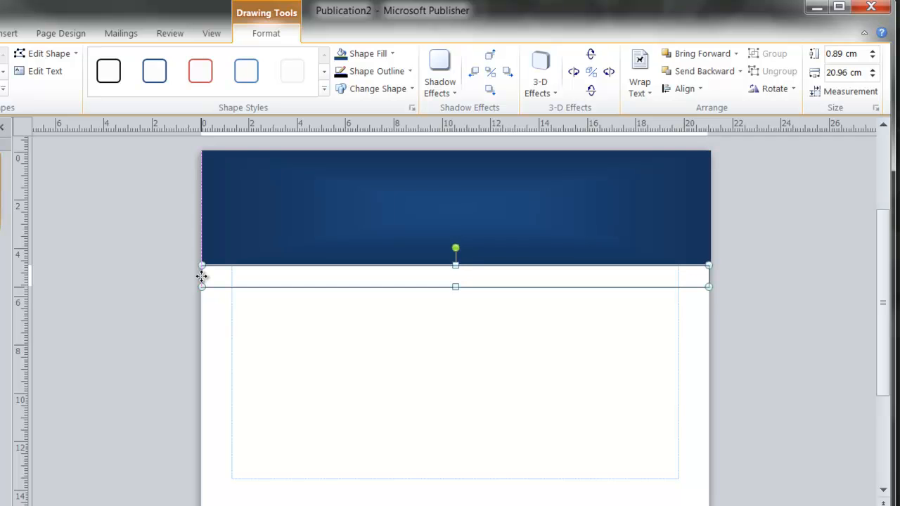
{"action": "left_click", "coordinate": [167, 279]}
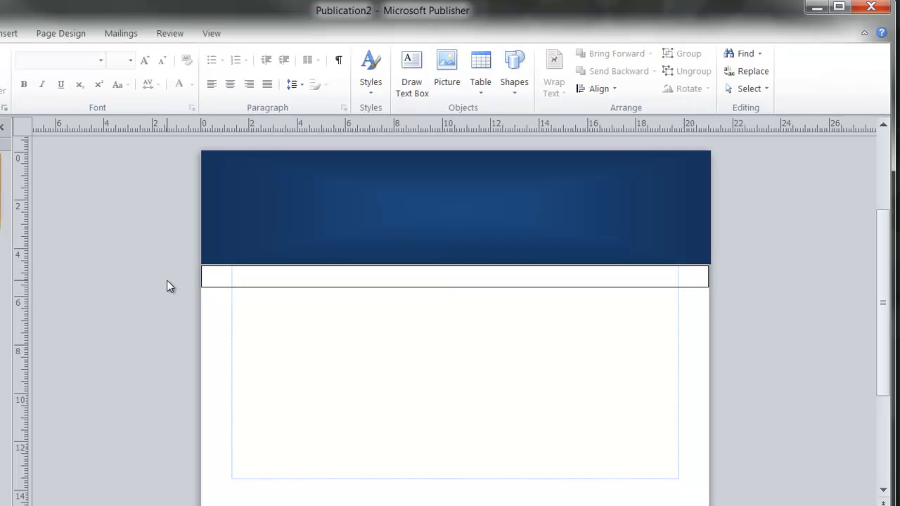
Apply the Horizontal Gradient - Accent 1 shape style to the thin strip beneath the banner.
{"action": "left_click", "coordinate": [692, 281]}
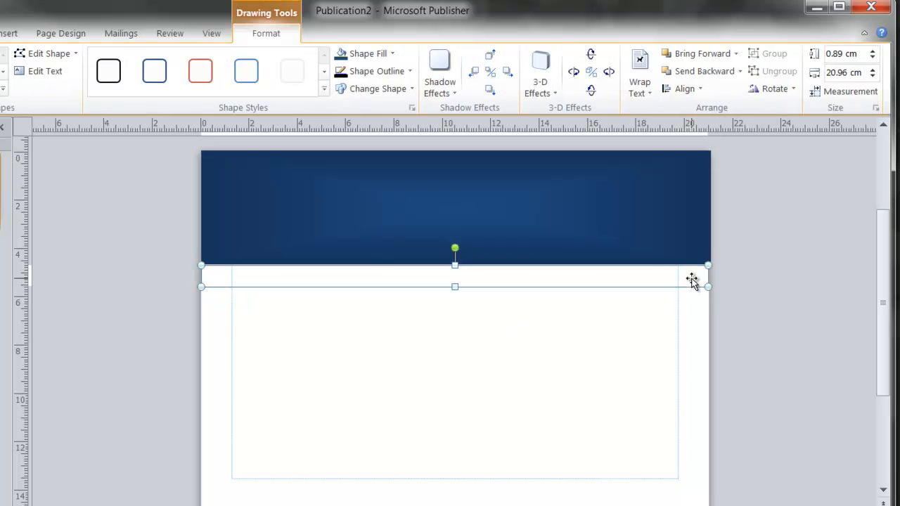
{"action": "left_click", "coordinate": [324, 89]}
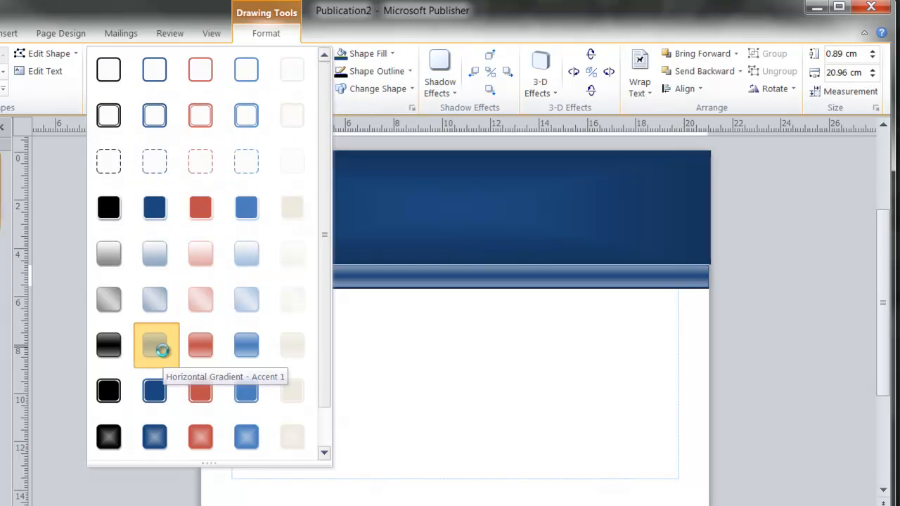
{"action": "left_click", "coordinate": [161, 349]}
{"action": "left_click", "coordinate": [783, 265]}
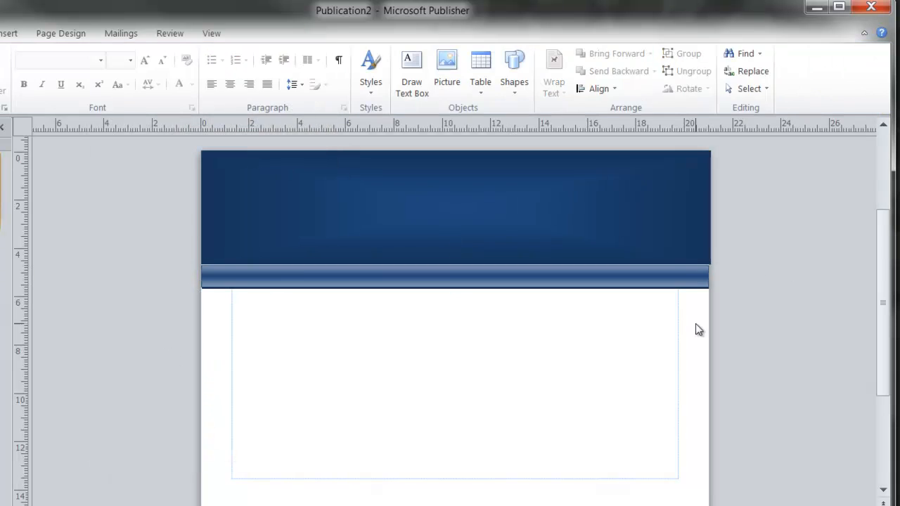
Widen the thin strip to about 21.07 cm and nudge it up against the banner's lower edge.
{"action": "left_click", "coordinate": [682, 281]}
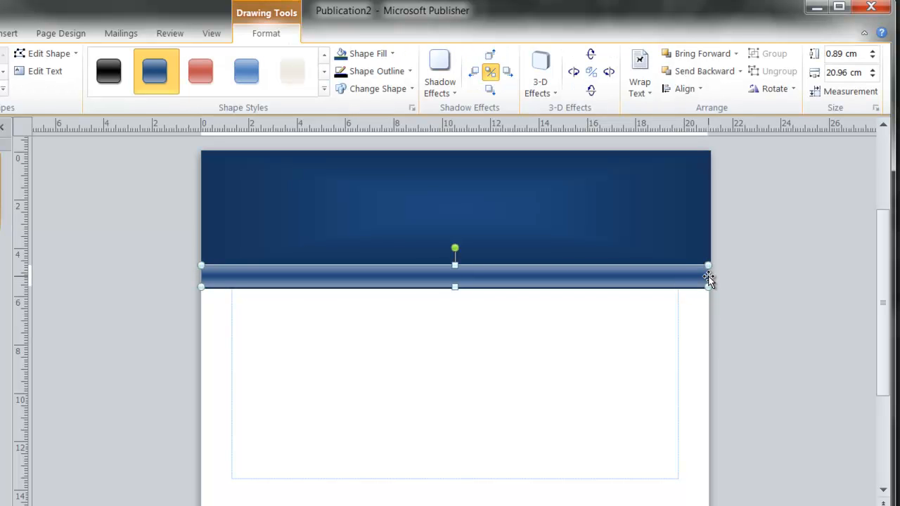
{"action": "left_click_drag", "start_coordinate": [710, 287], "coordinate": [712, 288]}
{"action": "left_click", "coordinate": [97, 275]}
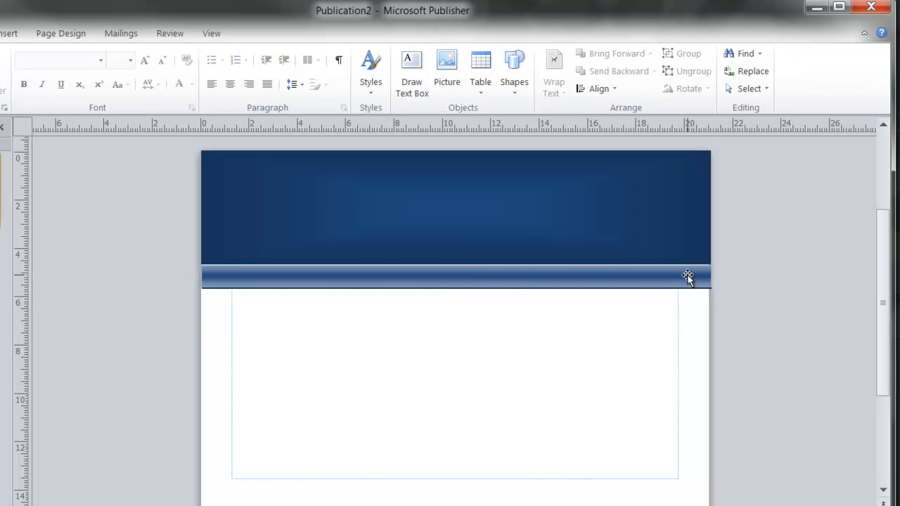
{"action": "left_click", "coordinate": [570, 282]}
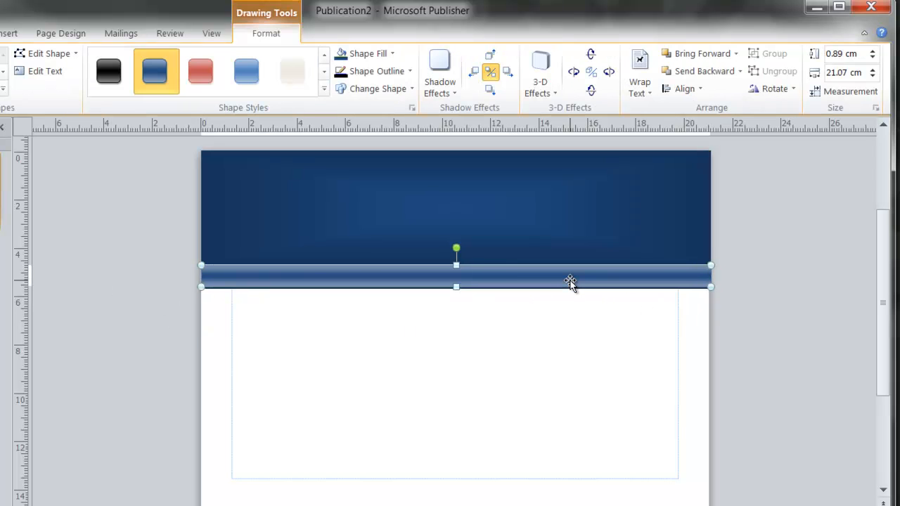
{"action": "left_click_drag", "start_coordinate": [508, 274], "coordinate": [507, 274]}
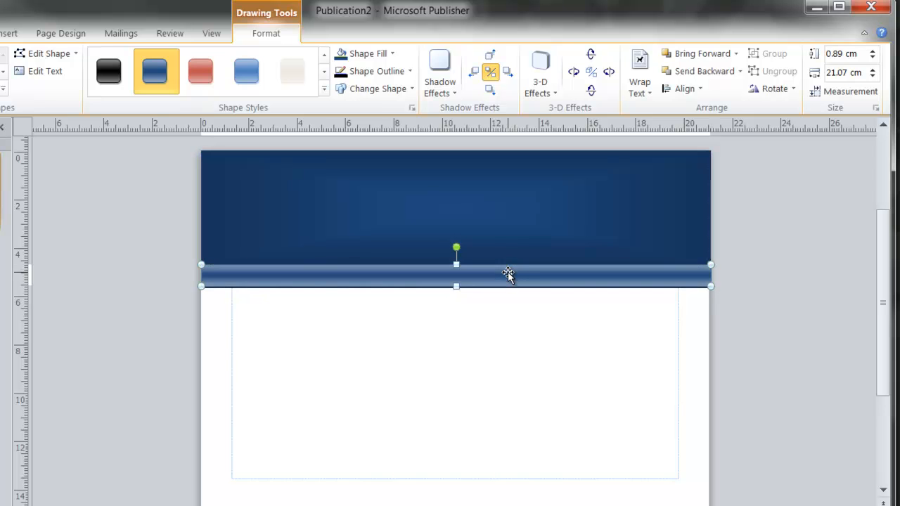
{"action": "left_click", "coordinate": [737, 301]}
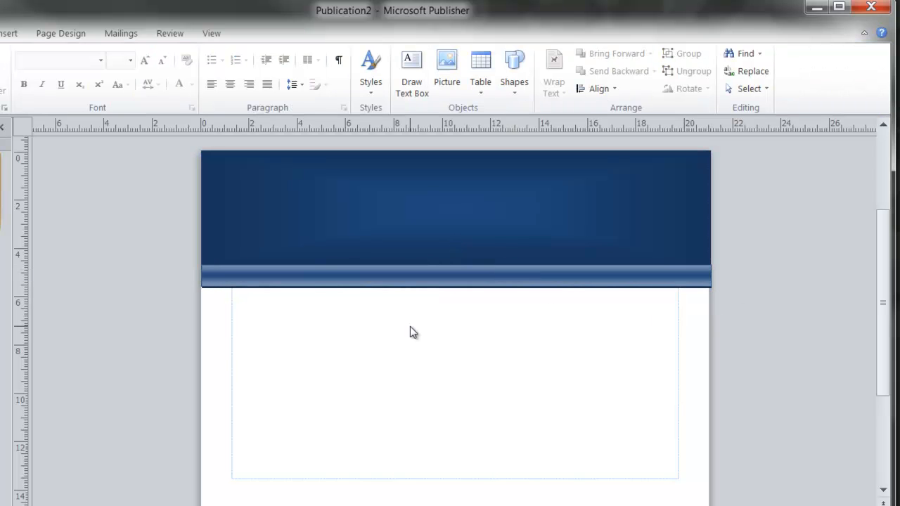
{"action": "left_click", "coordinate": [422, 195]}
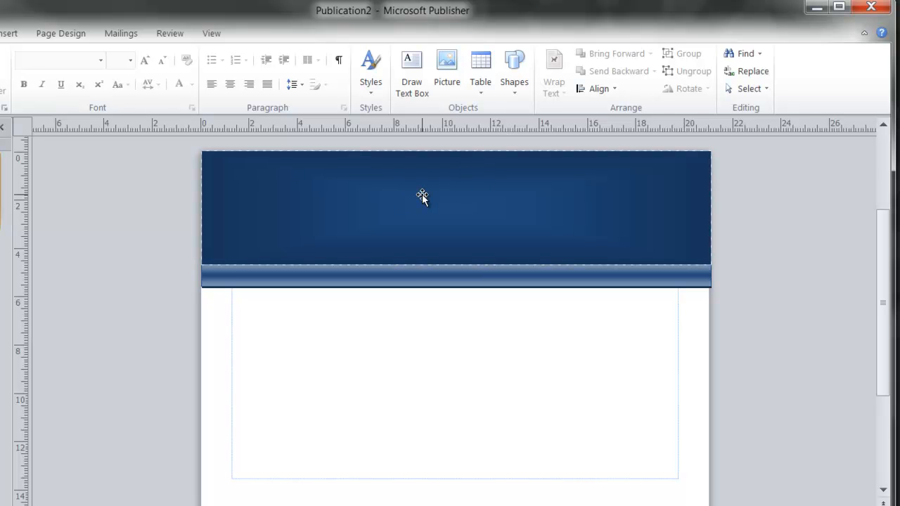
{"action": "left_click", "coordinate": [408, 270]}
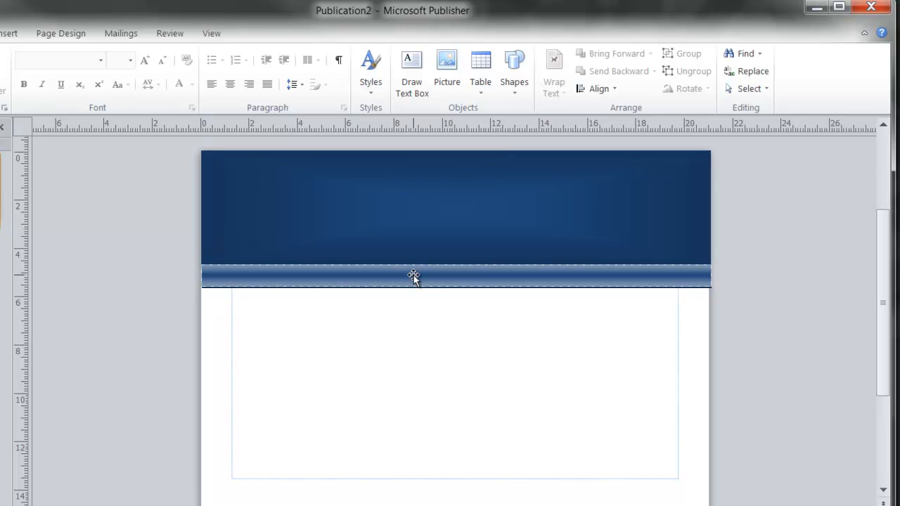
{"action": "left_click", "coordinate": [722, 302]}
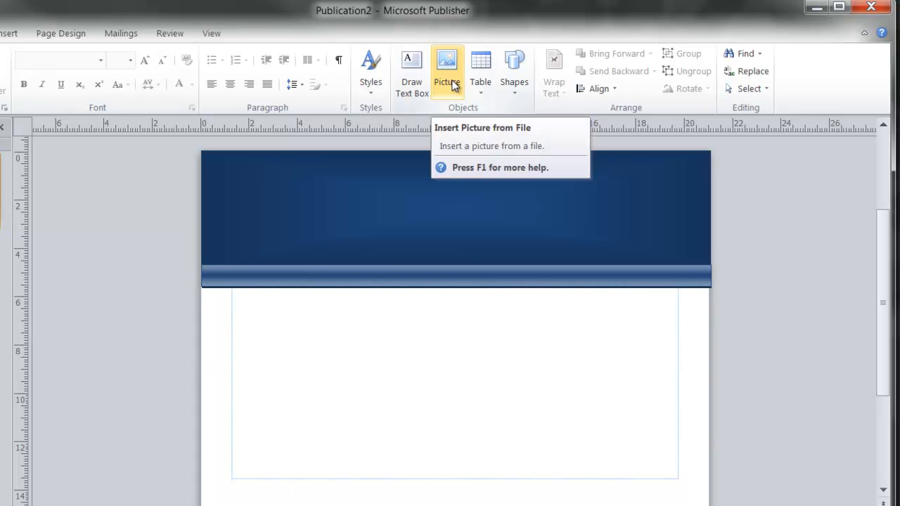
Draw a rectangle over the page area below the strip, about 9.3 cm high, and extend its left side to make it about 21.07 cm wide.
{"action": "left_click", "coordinate": [524, 86]}
{"action": "left_click", "coordinate": [555, 127]}
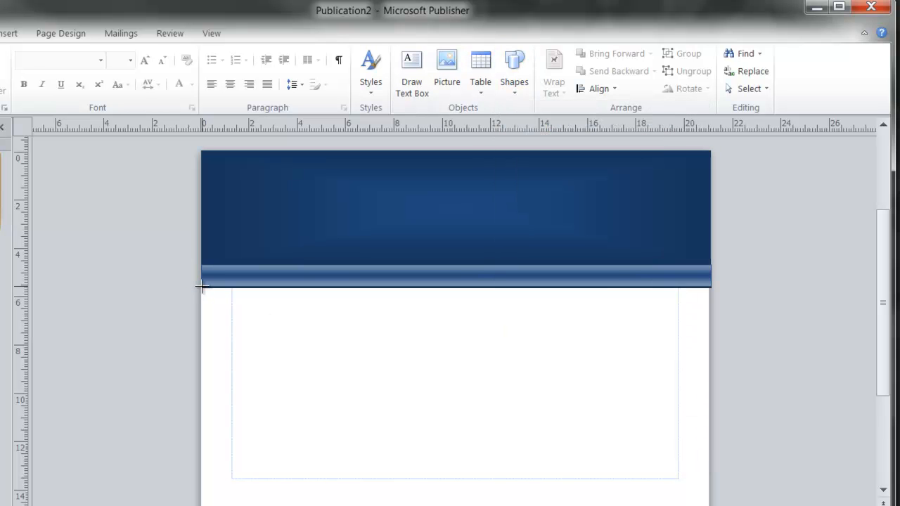
{"action": "left_click_drag", "start_coordinate": [201, 285], "coordinate": [708, 505]}
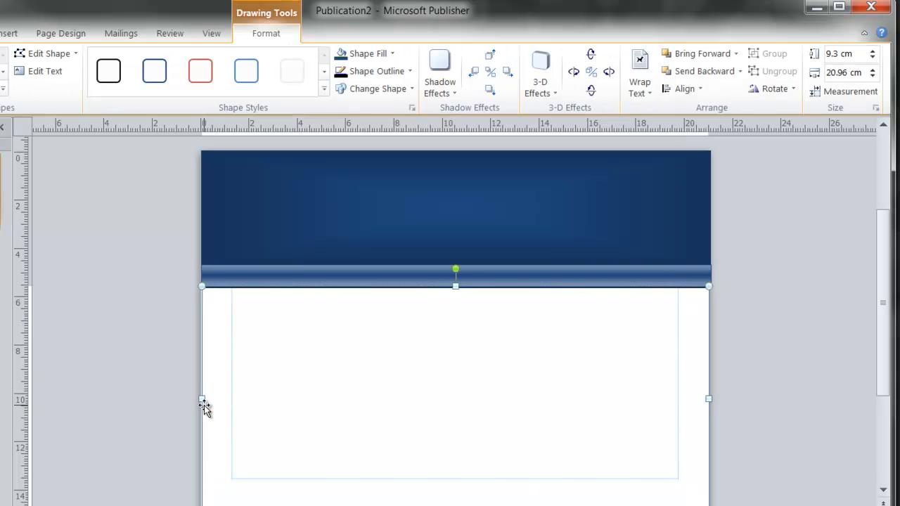
{"action": "left_click_drag", "start_coordinate": [202, 399], "coordinate": [199, 399]}
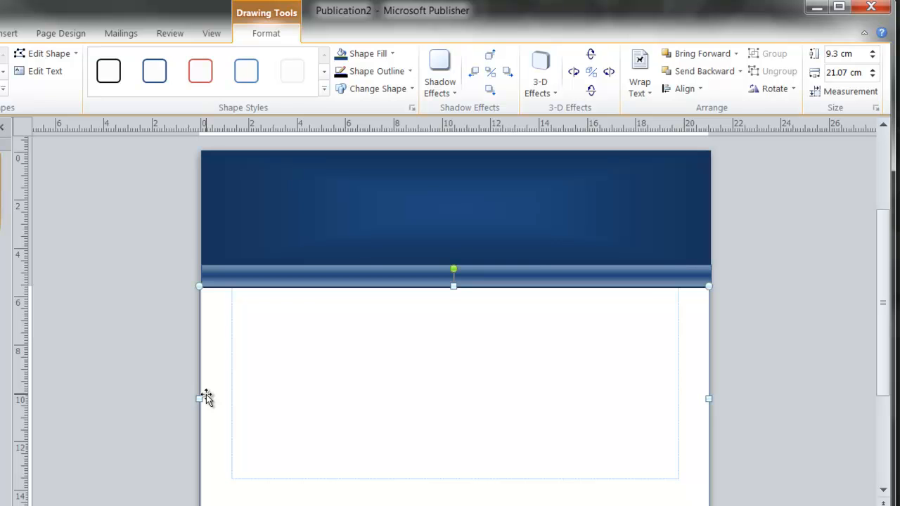
Fill the large rectangle below the strip with the blue Accent 3 scheme color.
{"action": "left_click", "coordinate": [392, 54]}
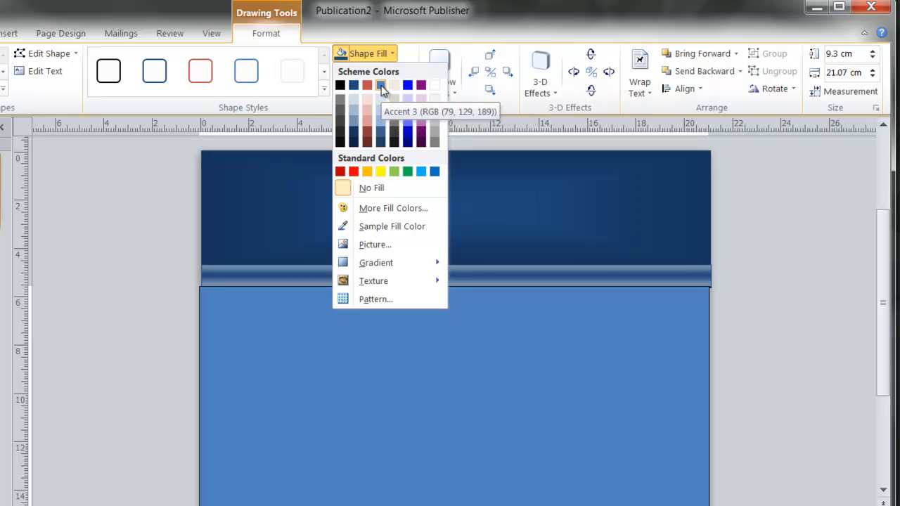
{"action": "left_click", "coordinate": [381, 85]}
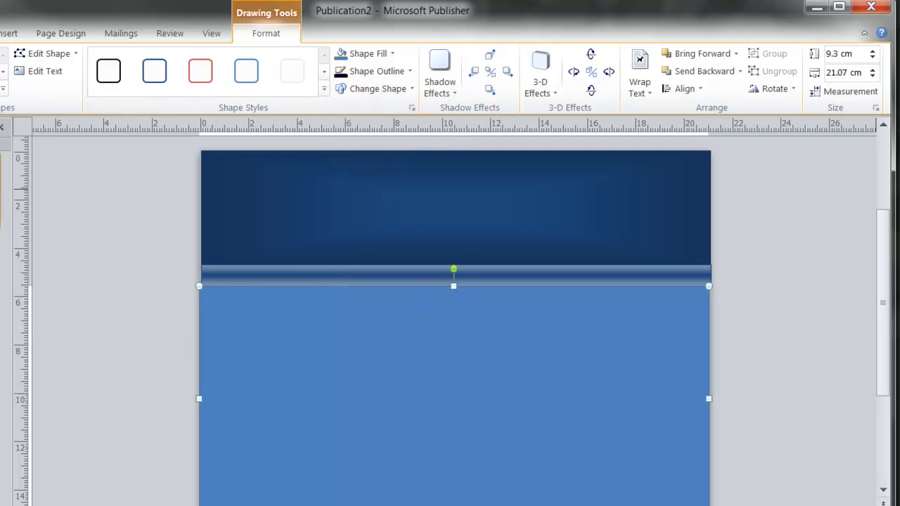
{"action": "key", "text": "Escape"}
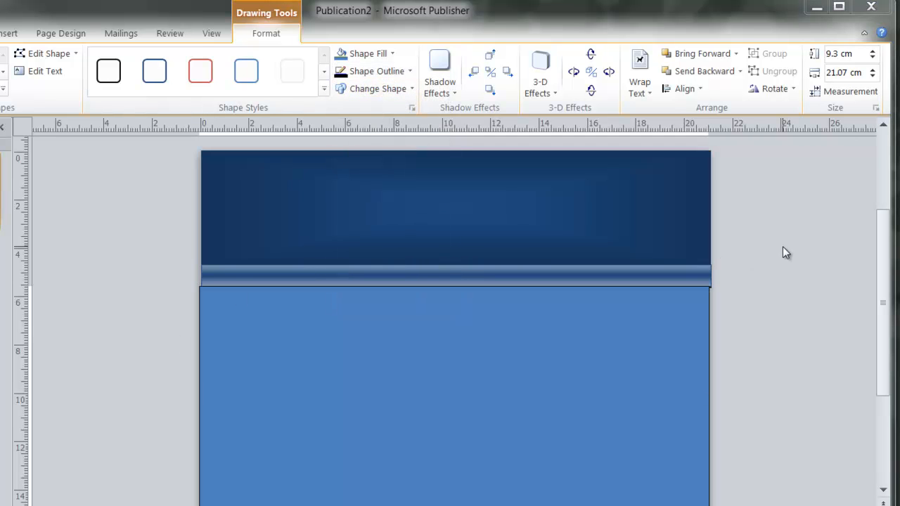
Bring the thin gradient strip forward so it overlaps the blue background rectangle.
{"action": "left_click", "coordinate": [442, 277]}
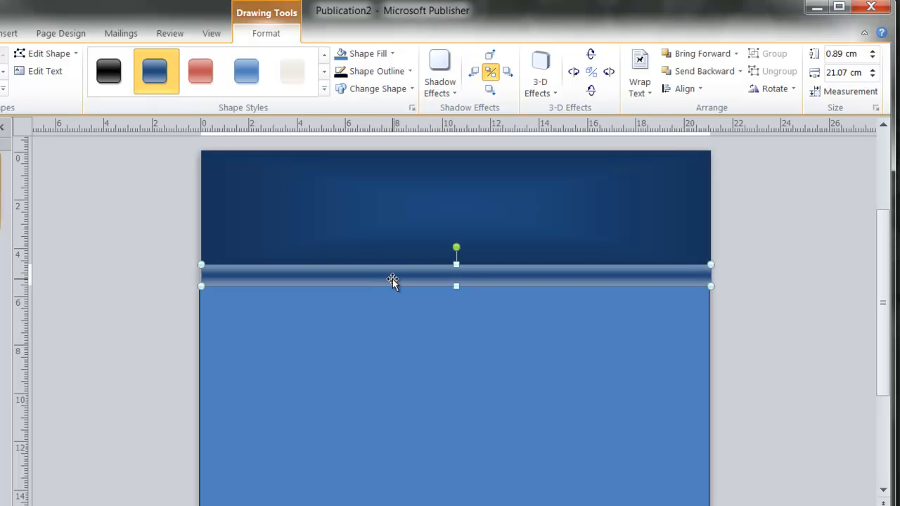
{"action": "left_click", "coordinate": [700, 55]}
{"action": "left_click", "coordinate": [766, 348]}
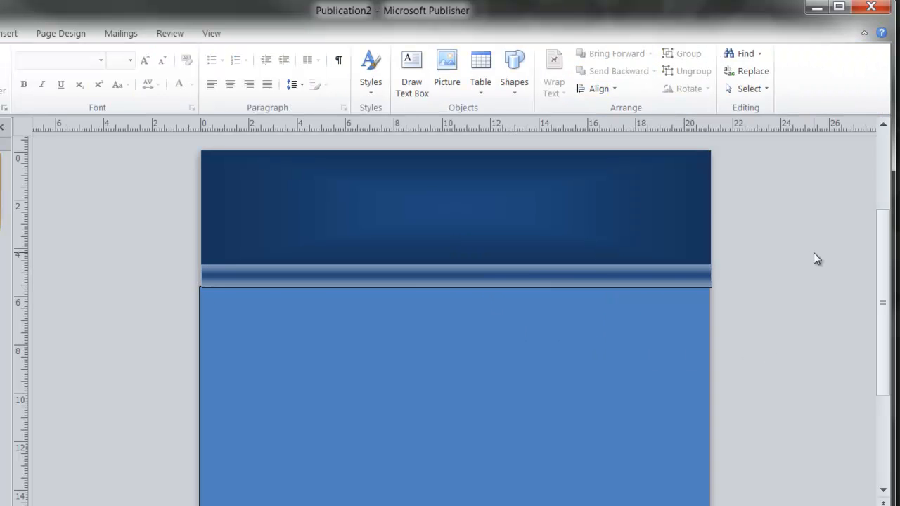
Remove the shadow effect from the thin gradient strip.
{"action": "left_click", "coordinate": [670, 277]}
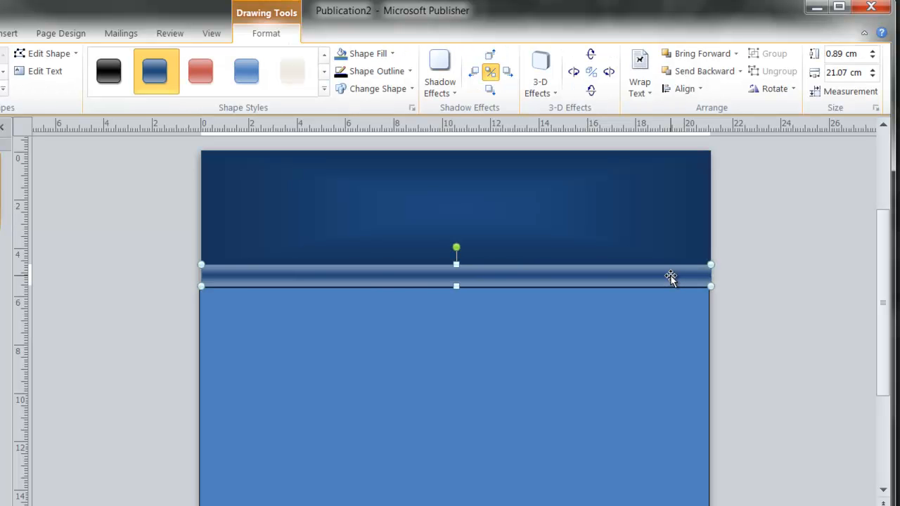
{"action": "left_click", "coordinate": [454, 93]}
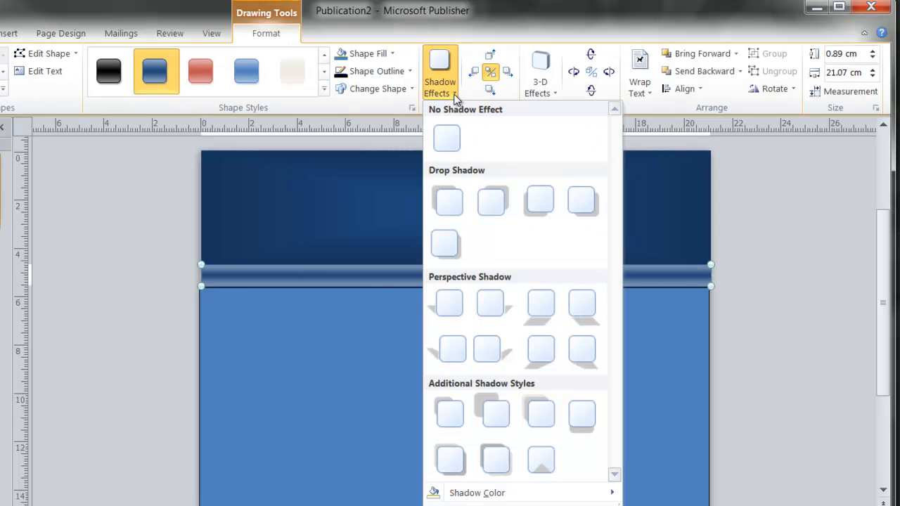
{"action": "left_click", "coordinate": [447, 140]}
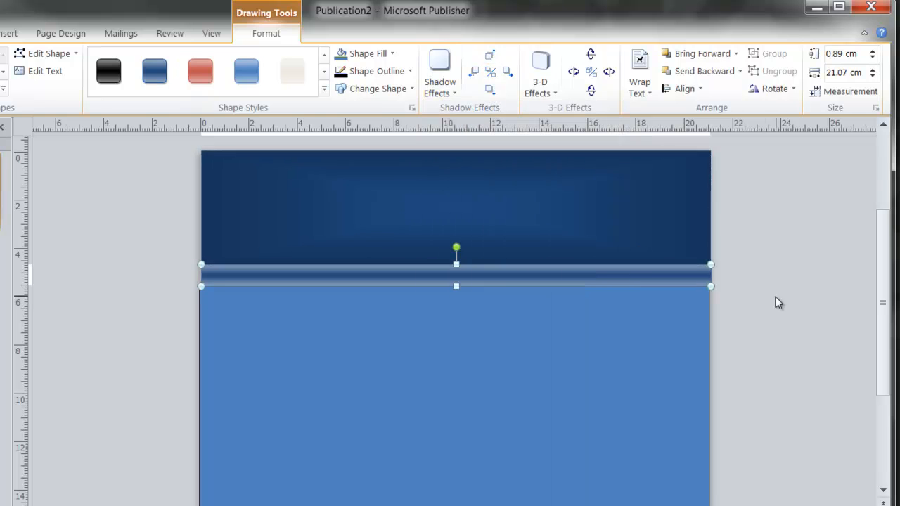
{"action": "left_click", "coordinate": [785, 295]}
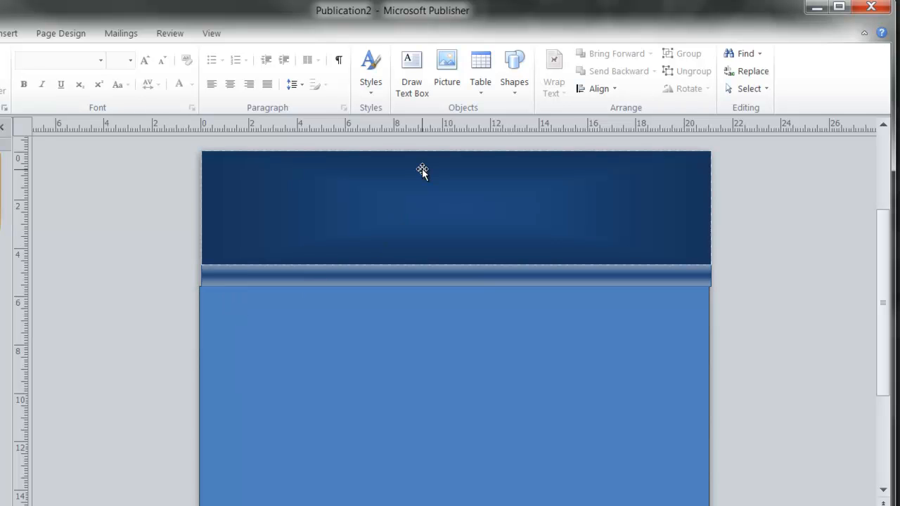
Draw a rounded rectangle about 19.79 cm wide and 8.01 cm high inside the blue background and reduce its corner rounding.
{"action": "left_click", "coordinate": [515, 93]}
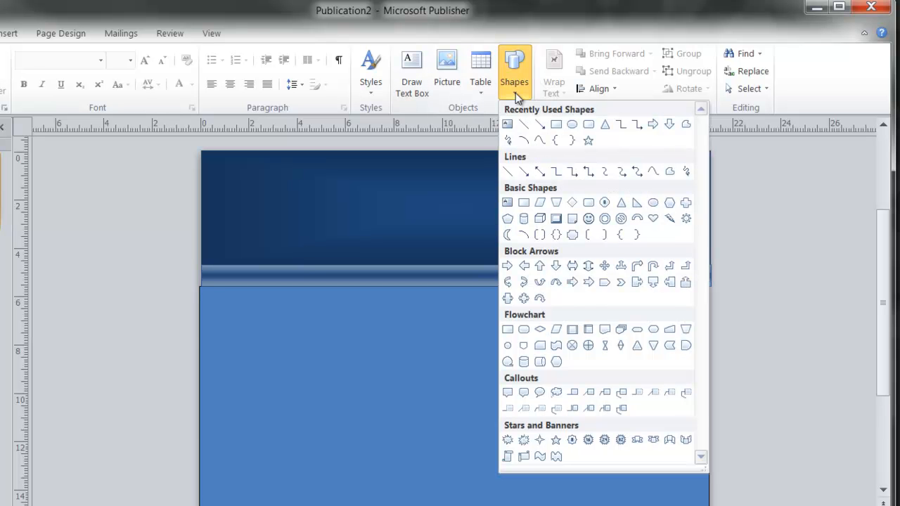
{"action": "left_click", "coordinate": [587, 125]}
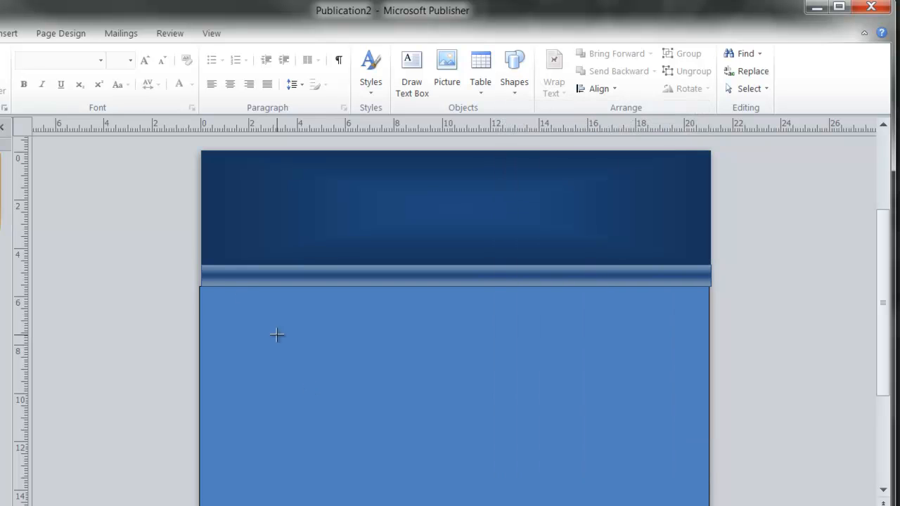
{"action": "mouse_move", "coordinate": [217, 300]}
{"action": "left_mouse_down"}
{"action": "mouse_move", "coordinate": [401, 415]}
{"action": "mouse_move", "coordinate": [648, 471]}
{"action": "mouse_move", "coordinate": [694, 493]}
{"action": "left_mouse_up"}
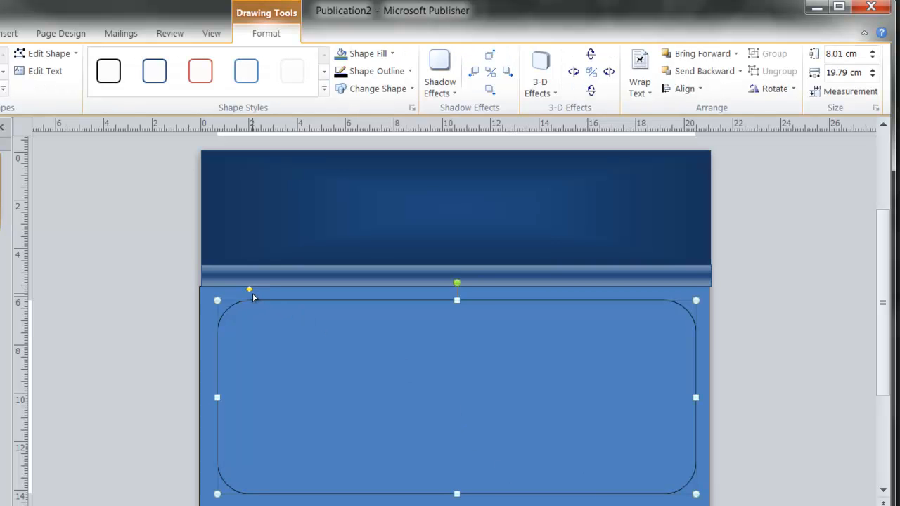
{"action": "left_click_drag", "start_coordinate": [250, 291], "coordinate": [235, 291]}
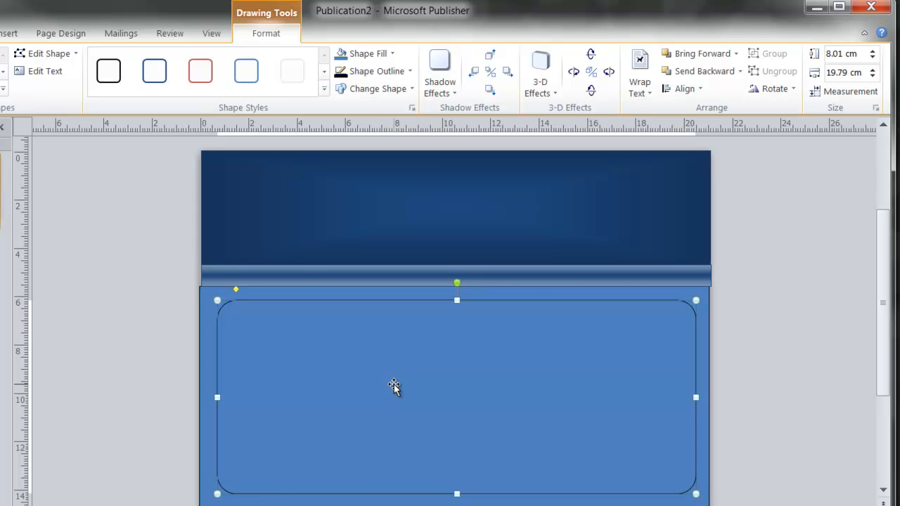
Fill the rounded rectangle with white and apply the dark blue colored outline shape style to it.
{"action": "left_click", "coordinate": [389, 54]}
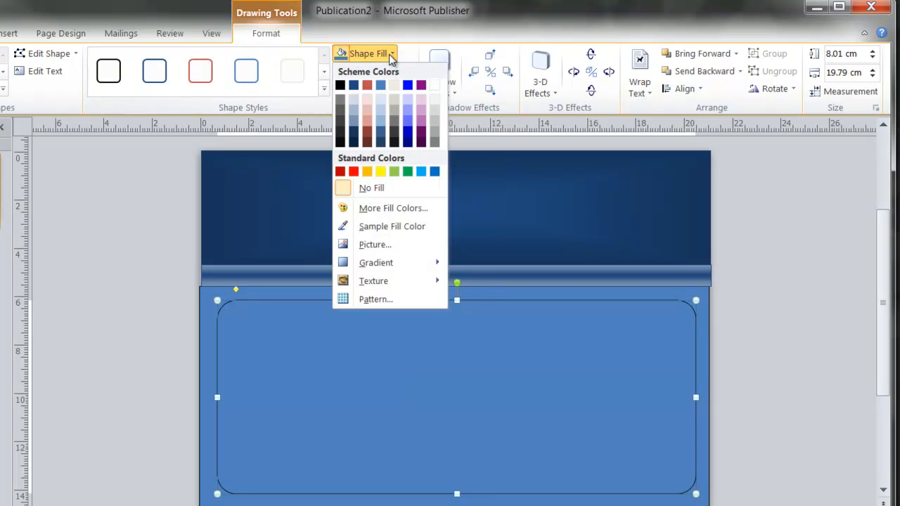
{"action": "left_click", "coordinate": [436, 86]}
{"action": "left_click", "coordinate": [802, 343]}
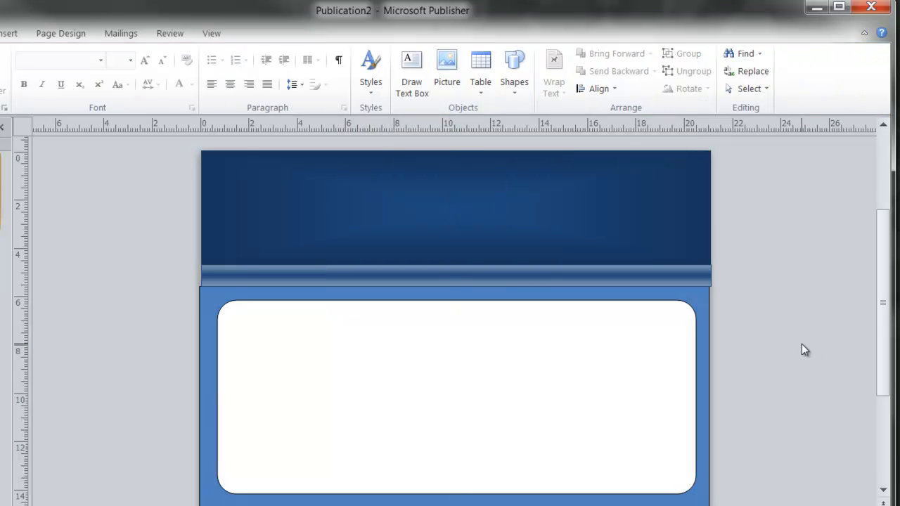
{"action": "left_click", "coordinate": [578, 329]}
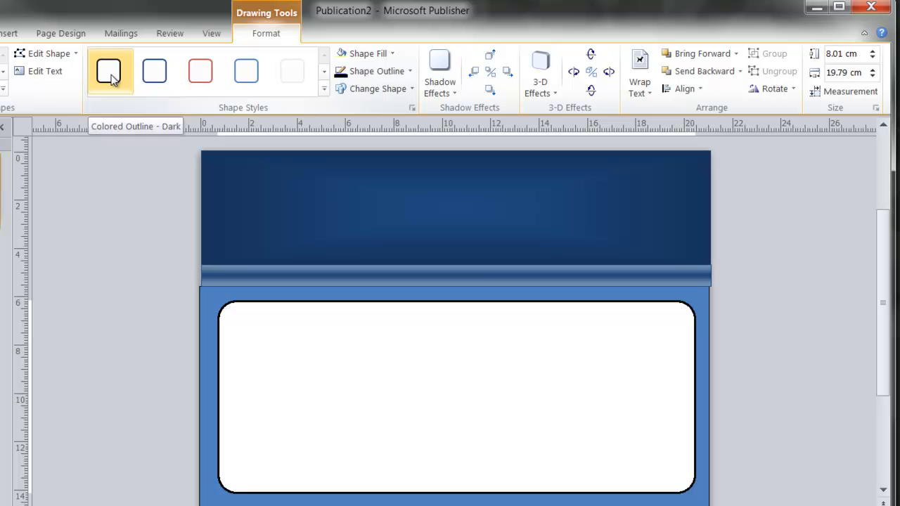
{"action": "left_click", "coordinate": [154, 73]}
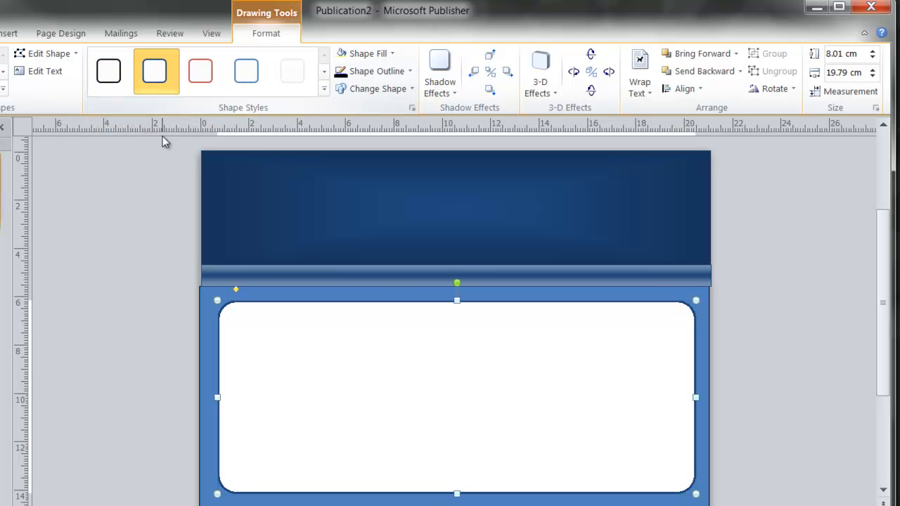
{"action": "left_click", "coordinate": [159, 280]}
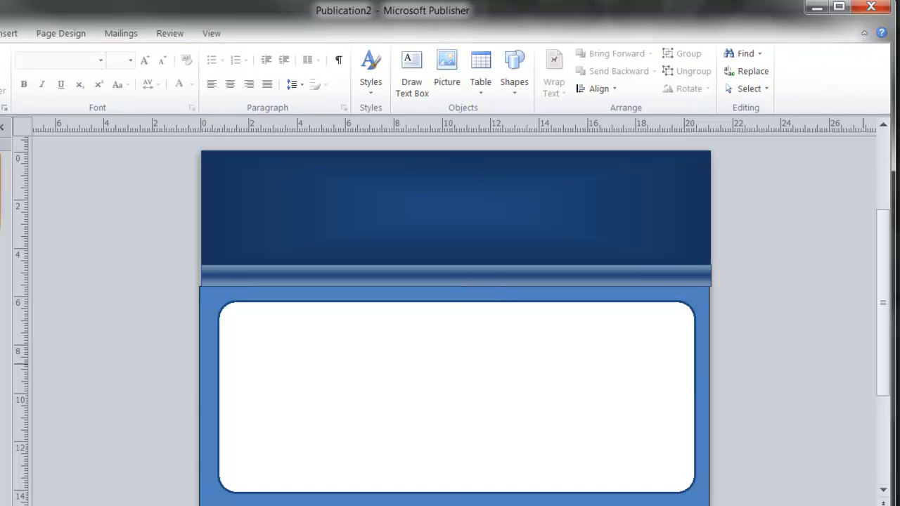
Apply the Shadow Style 5 drop shadow to the white rounded rectangle.
{"action": "left_click", "coordinate": [694, 317]}
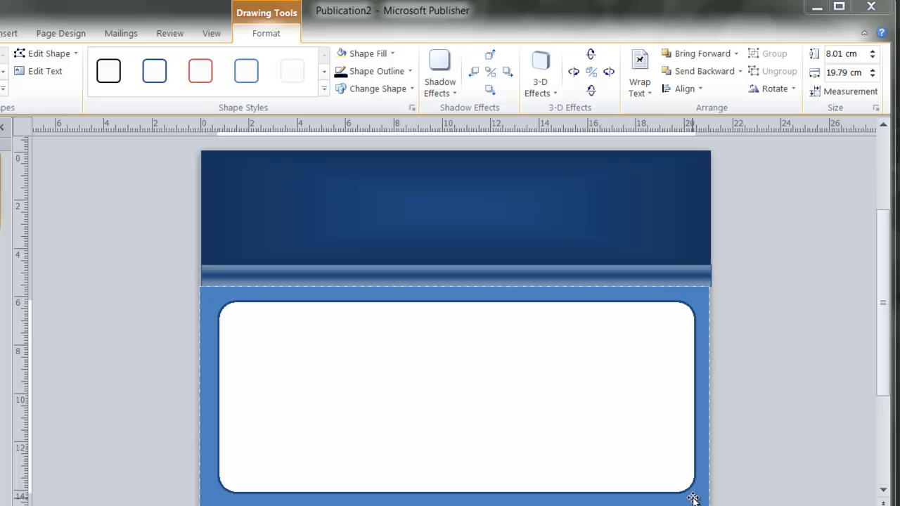
{"action": "left_click", "coordinate": [516, 376]}
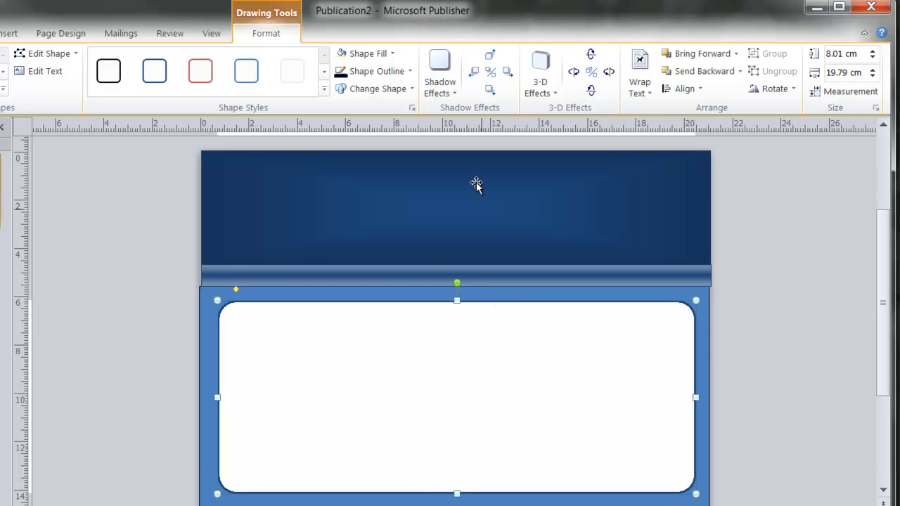
{"action": "left_click", "coordinate": [443, 67]}
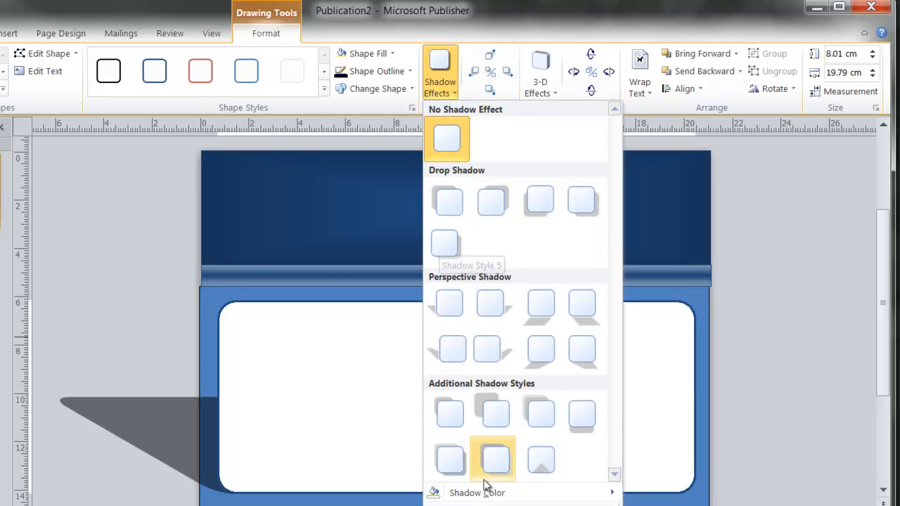
{"action": "mouse_move", "coordinate": [495, 498]}
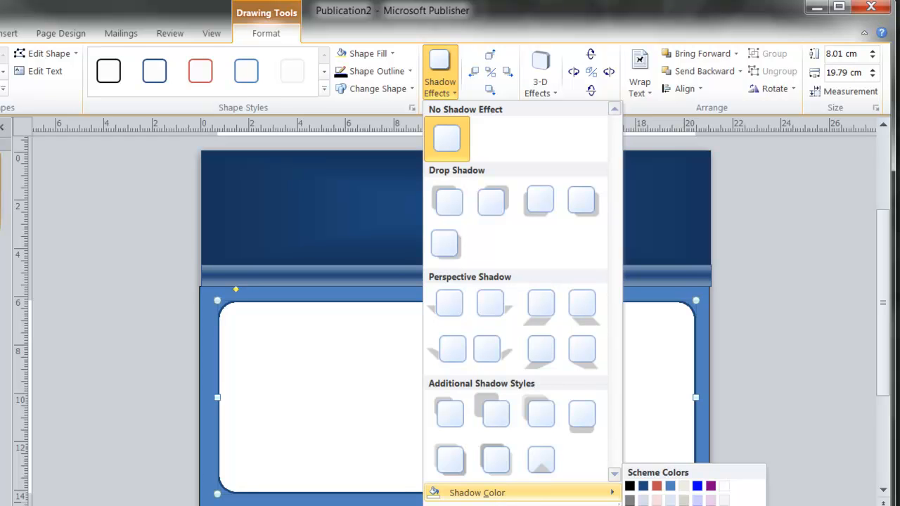
{"action": "key", "text": "Escape"}
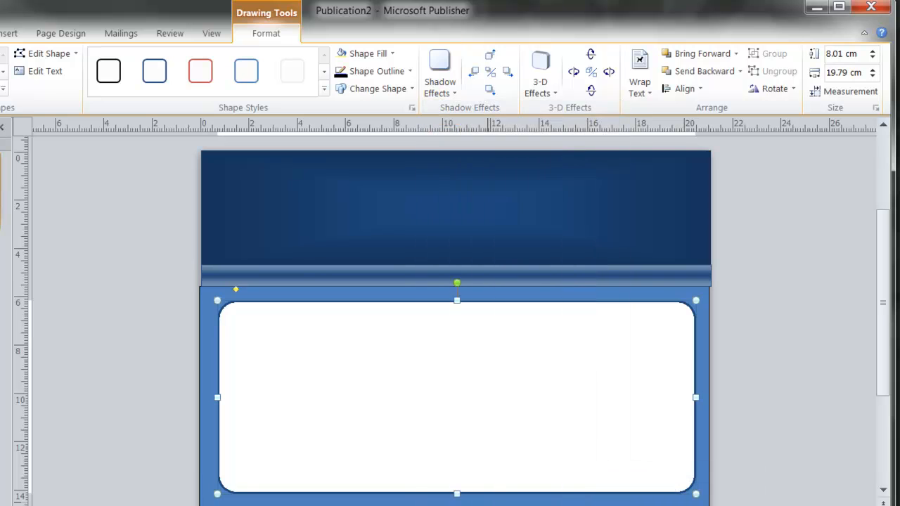
{"action": "left_click", "coordinate": [440, 78]}
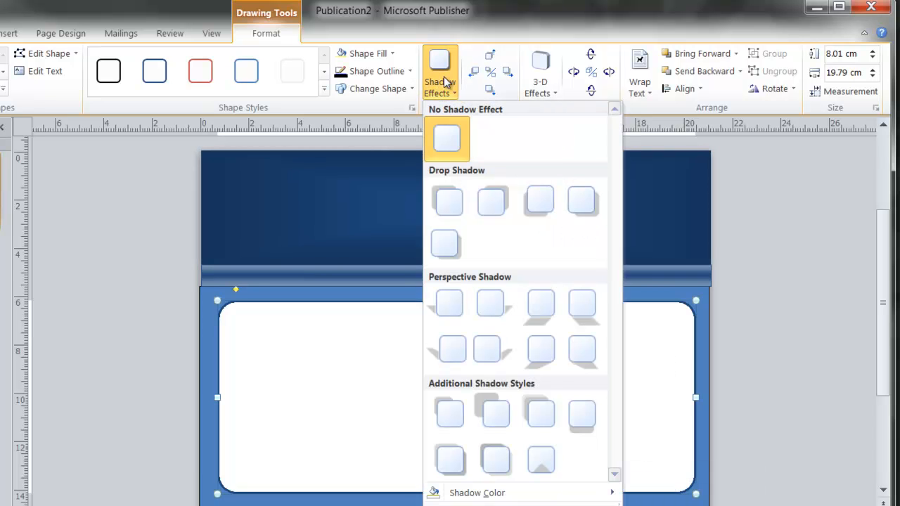
{"action": "left_click", "coordinate": [451, 249]}
{"action": "left_click", "coordinate": [798, 373]}
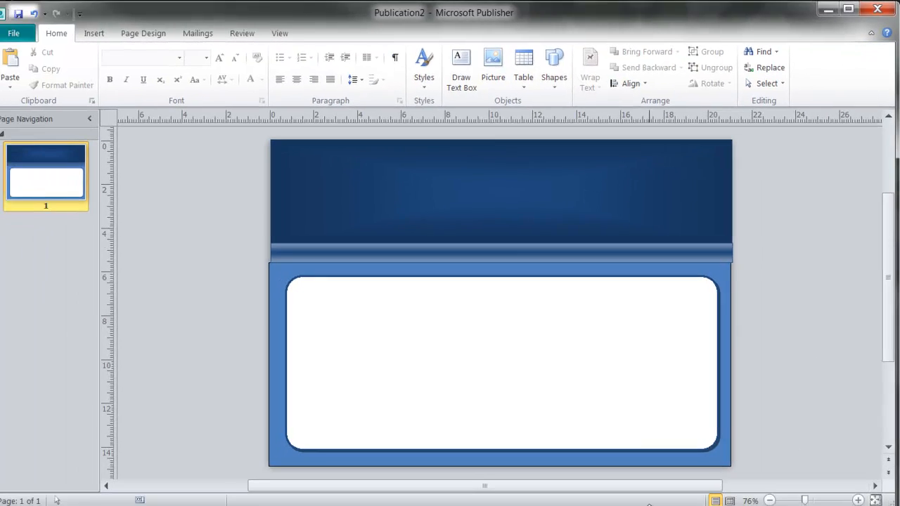
{"action": "left_click", "coordinate": [478, 455]}
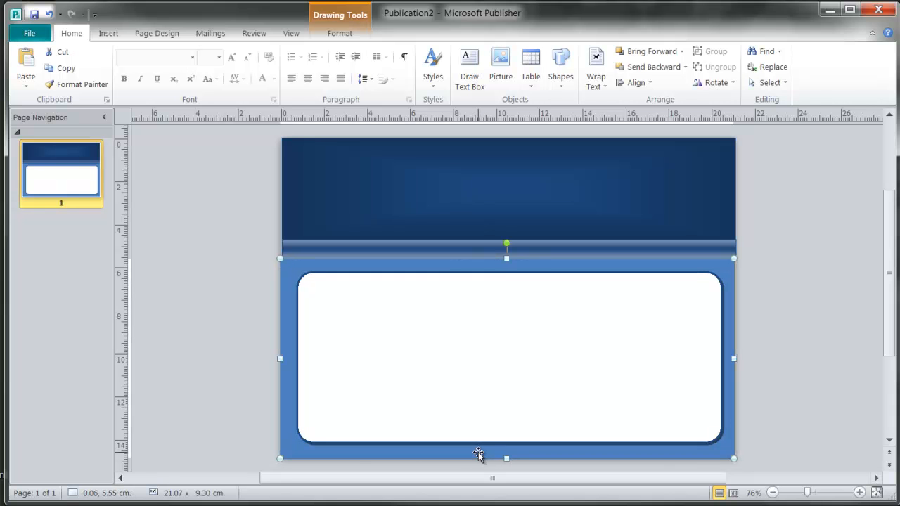
{"action": "left_click", "coordinate": [470, 72]}
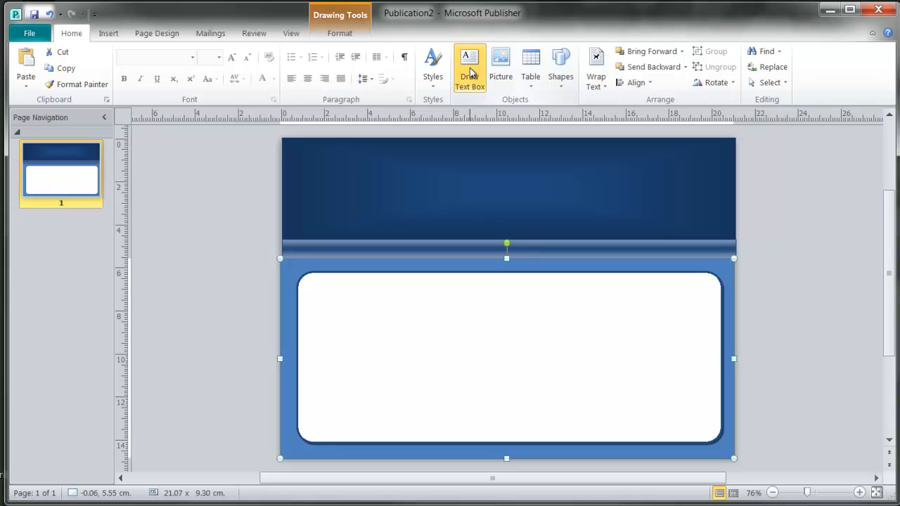
{"action": "left_click", "coordinate": [380, 445]}
{"action": "left_click_drag", "start_coordinate": [376, 452], "coordinate": [396, 454]}
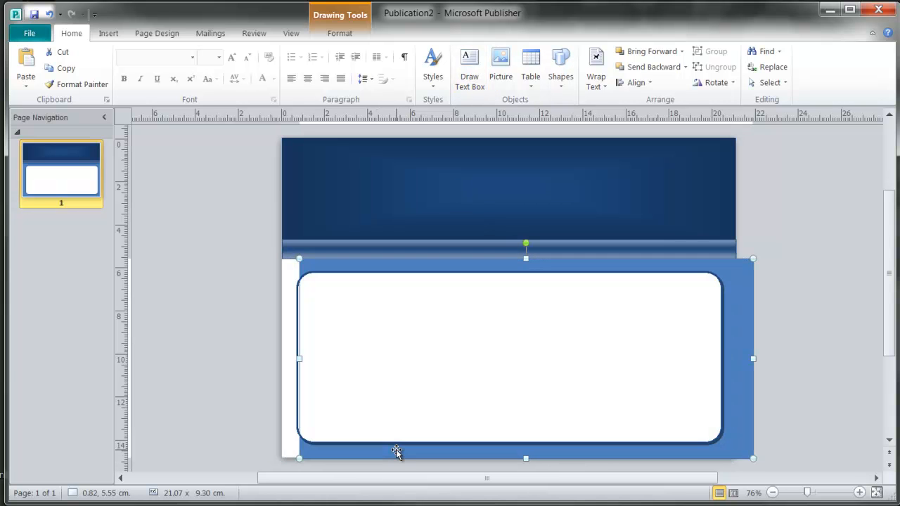
{"action": "key", "text": "ctrl+z"}
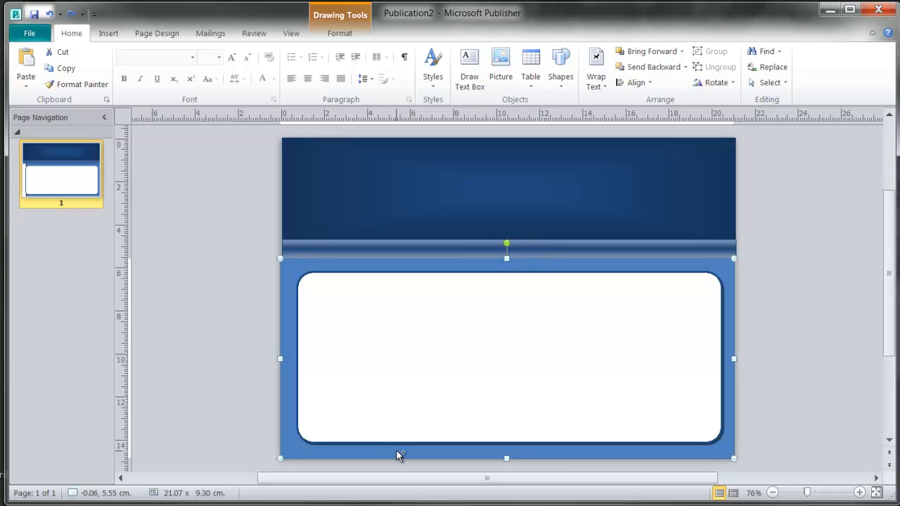
Draw a text box about 10.68 cm wide and 0.75 cm high in the upper banner and enter "My Website Adre".
{"action": "left_click", "coordinate": [474, 84]}
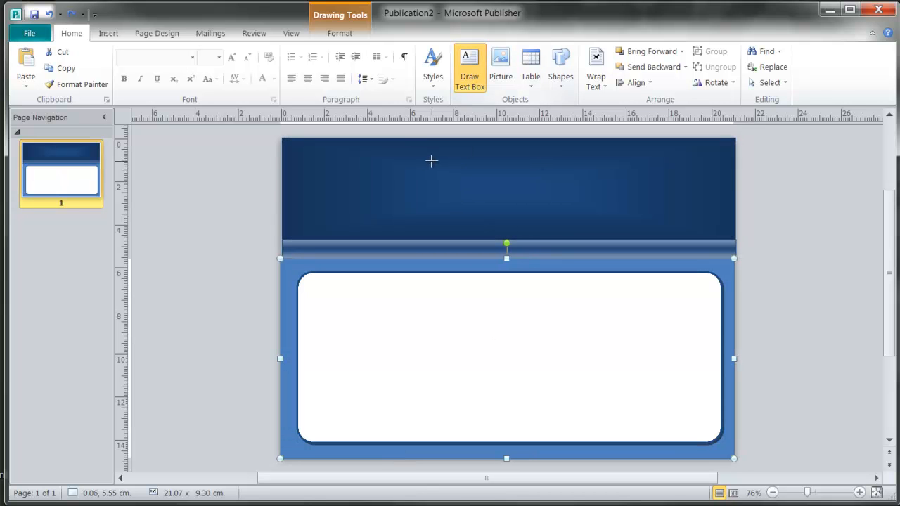
{"action": "mouse_move", "coordinate": [431, 163]}
{"action": "left_mouse_down"}
{"action": "mouse_move", "coordinate": [625, 221]}
{"action": "mouse_move", "coordinate": [662, 179]}
{"action": "left_mouse_up"}
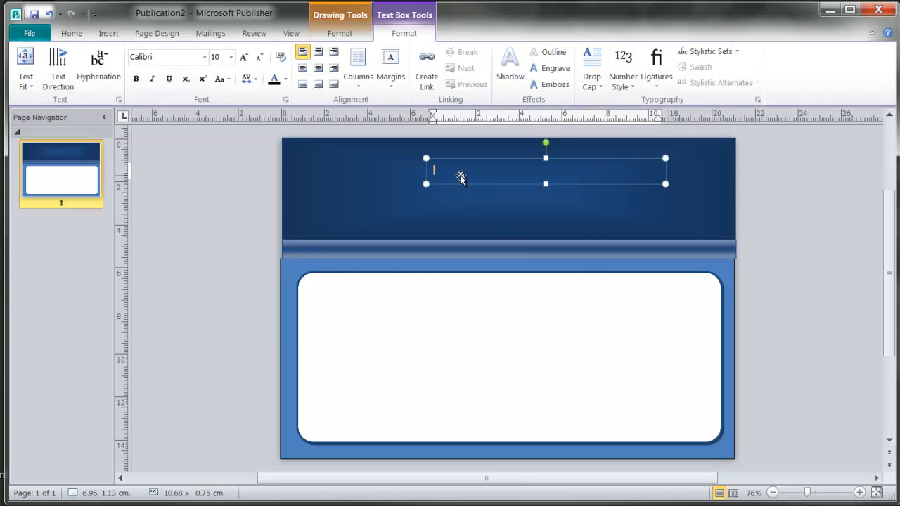
{"action": "type", "text": "My Website Adre"}
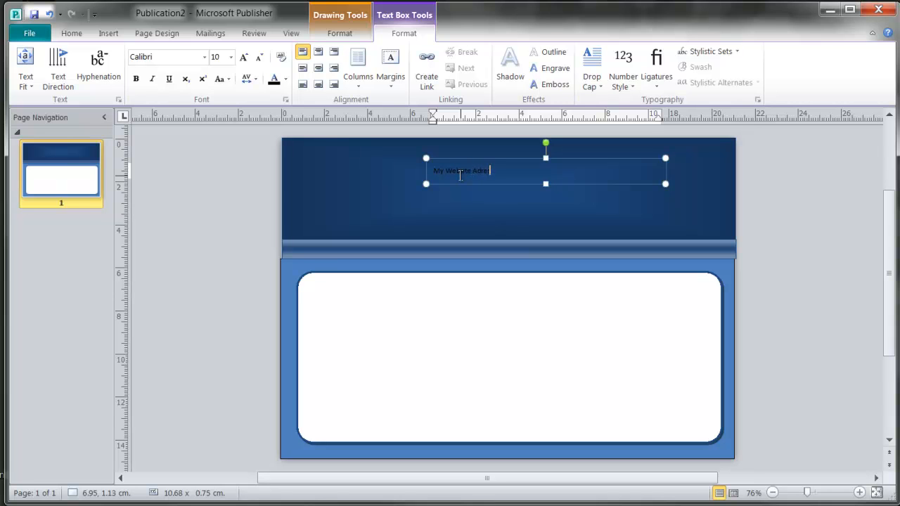